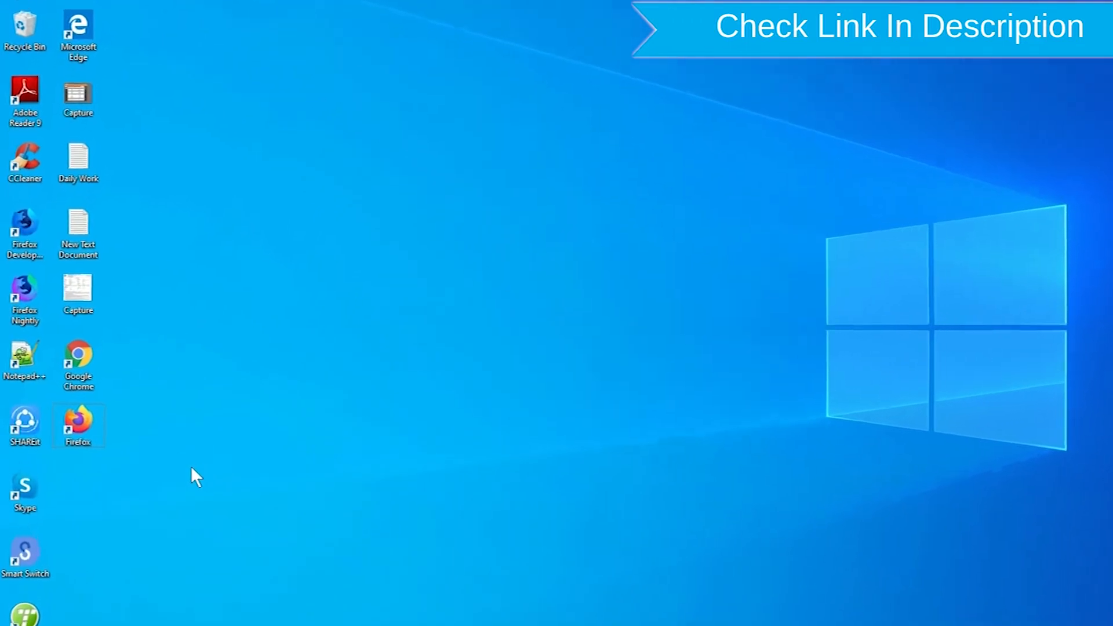
# Launch Chrome from the desktop, search 'google find my device' and open the Find My Device - Google result.
pyautogui.moveTo(209, 478); pyautogui.dragTo(88, 357)
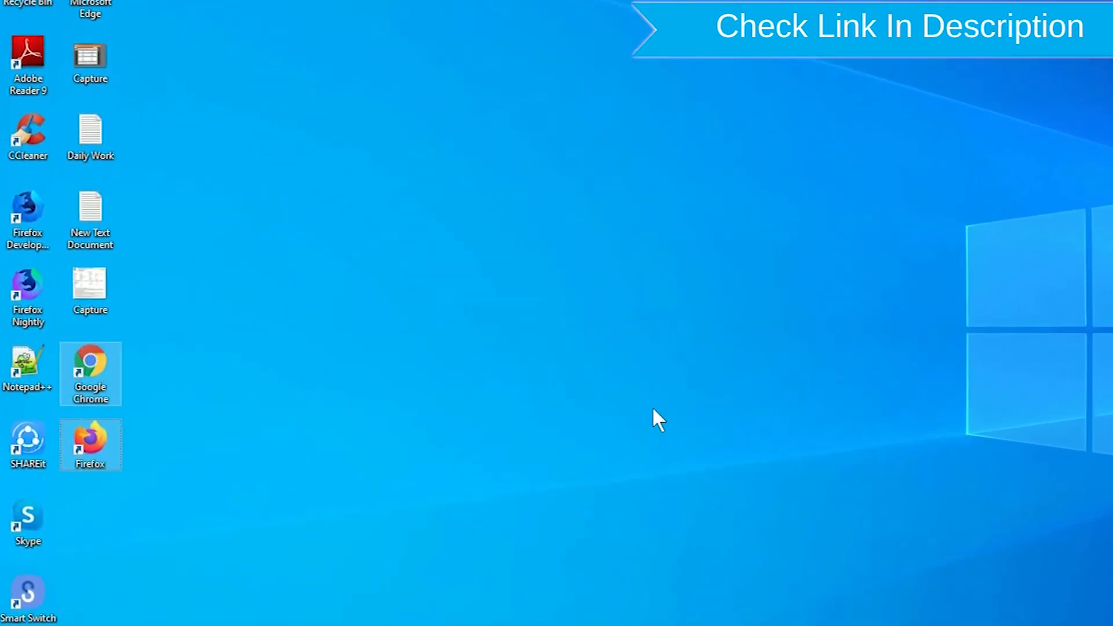
pyautogui.rightClick(101, 444)
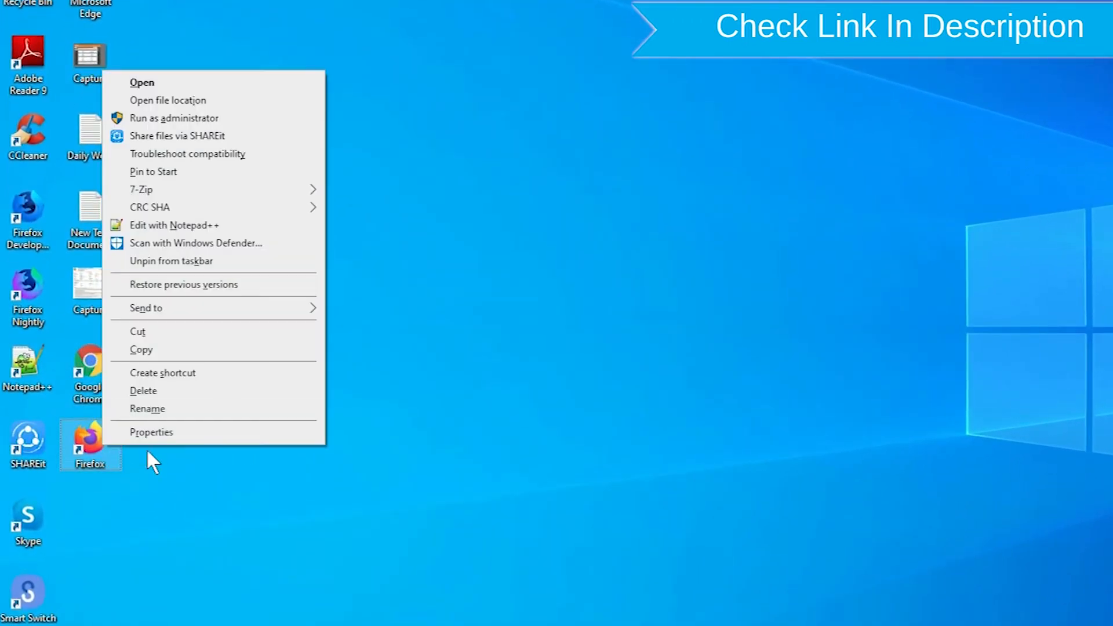
pyautogui.click(142, 83)
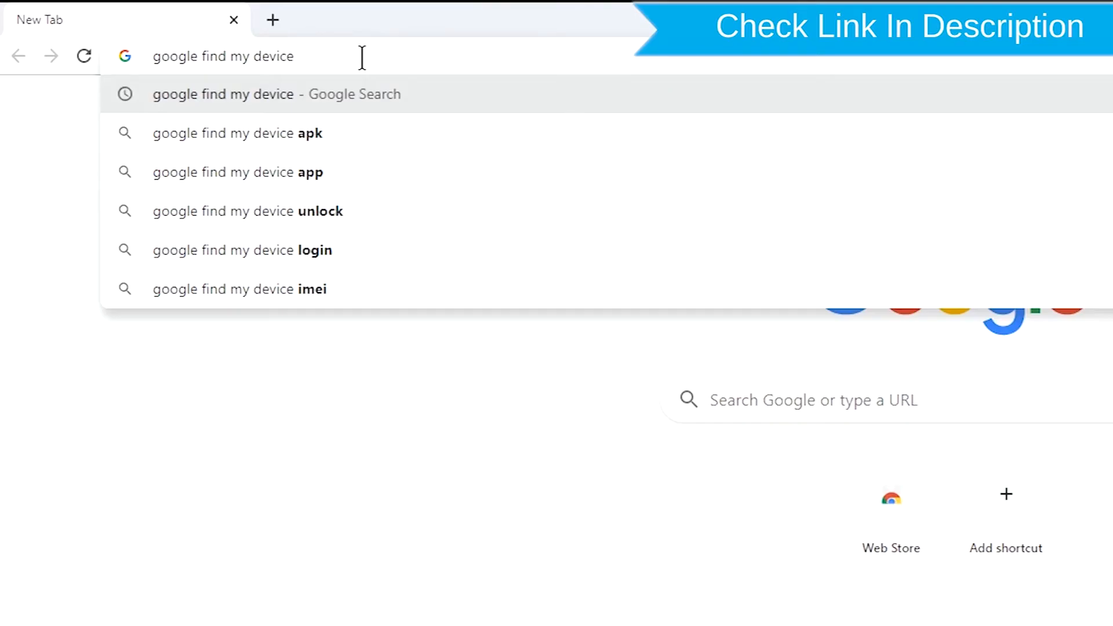
pyautogui.press('Return')
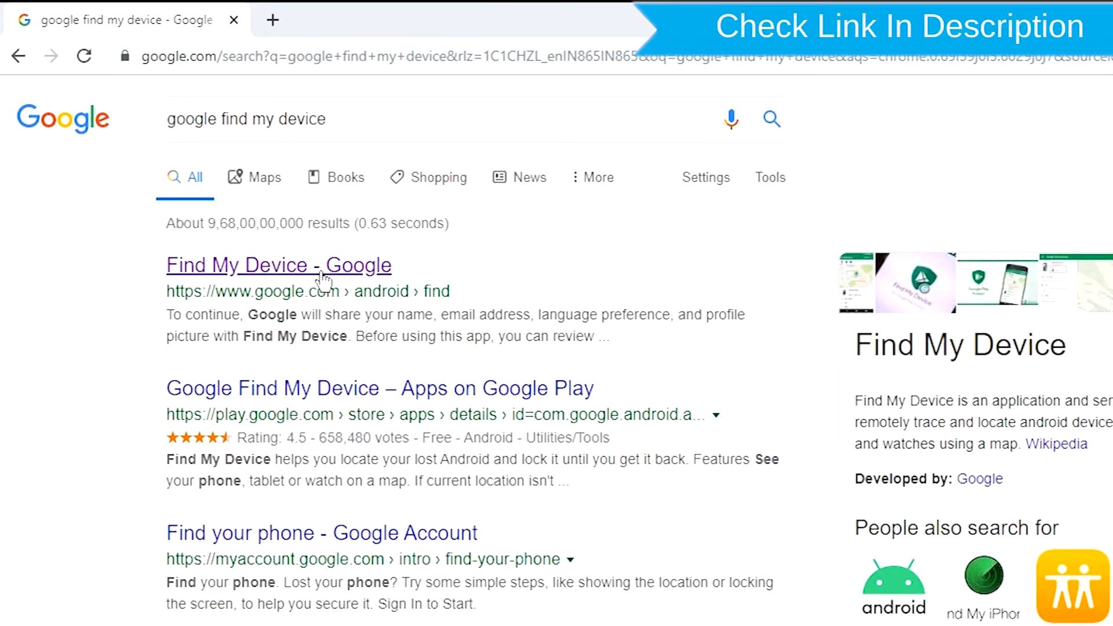
pyautogui.click(322, 270)
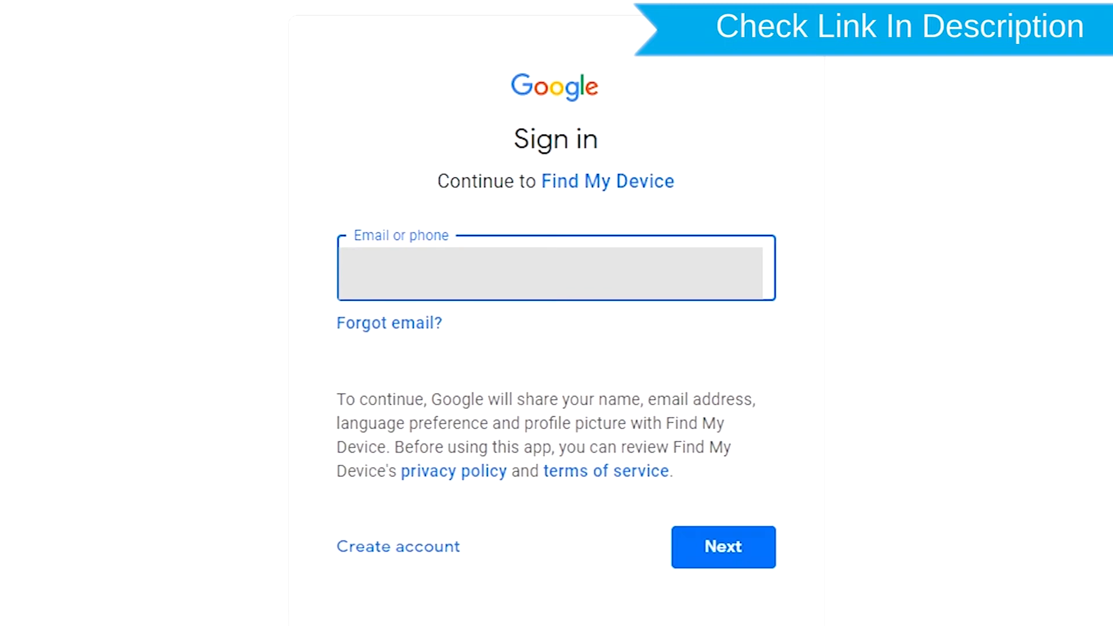
# Submit the Google account email to continue signing in to Find My Device.
pyautogui.press('Return')
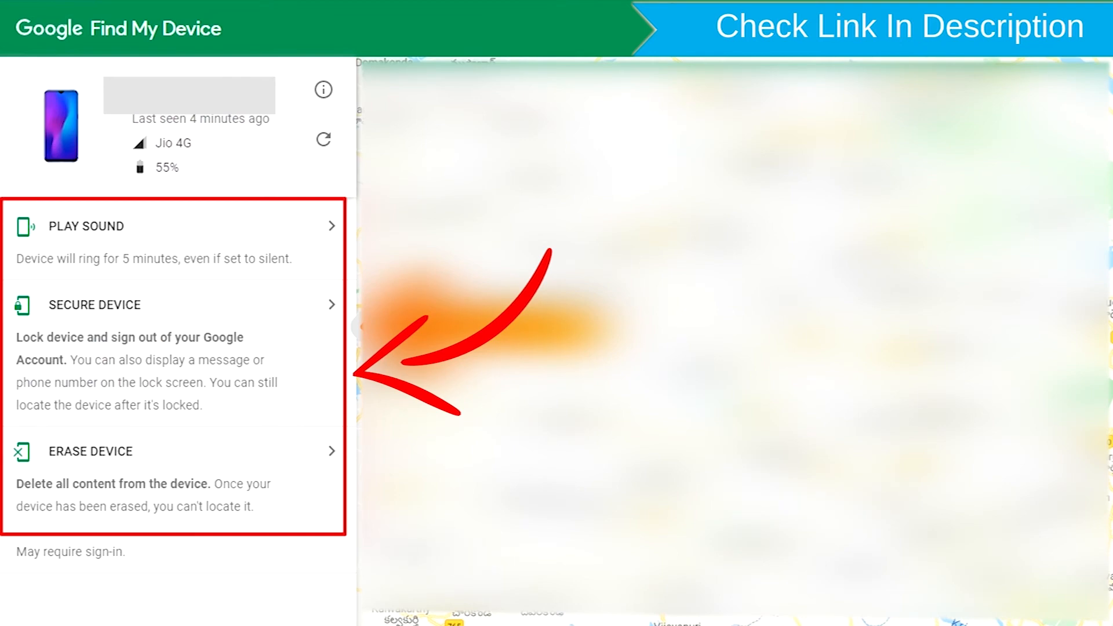
# Choose Erase Device to wipe all content from the phone.
pyautogui.click(152, 465)
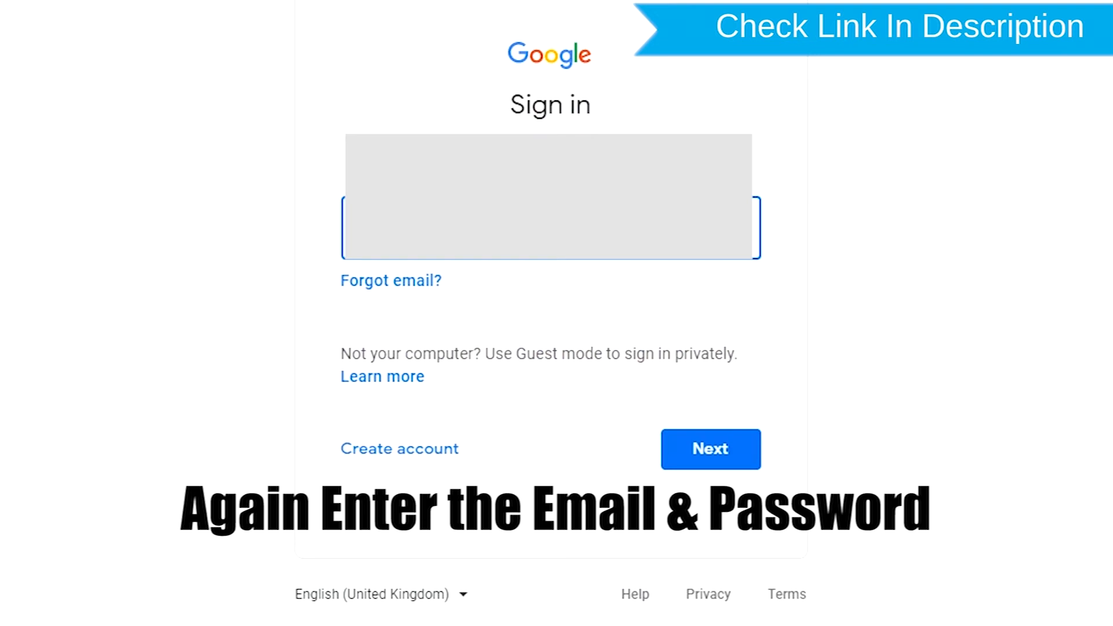
# Submit the email and then the password to re-authenticate for the permanent erase.
pyautogui.press('Return')
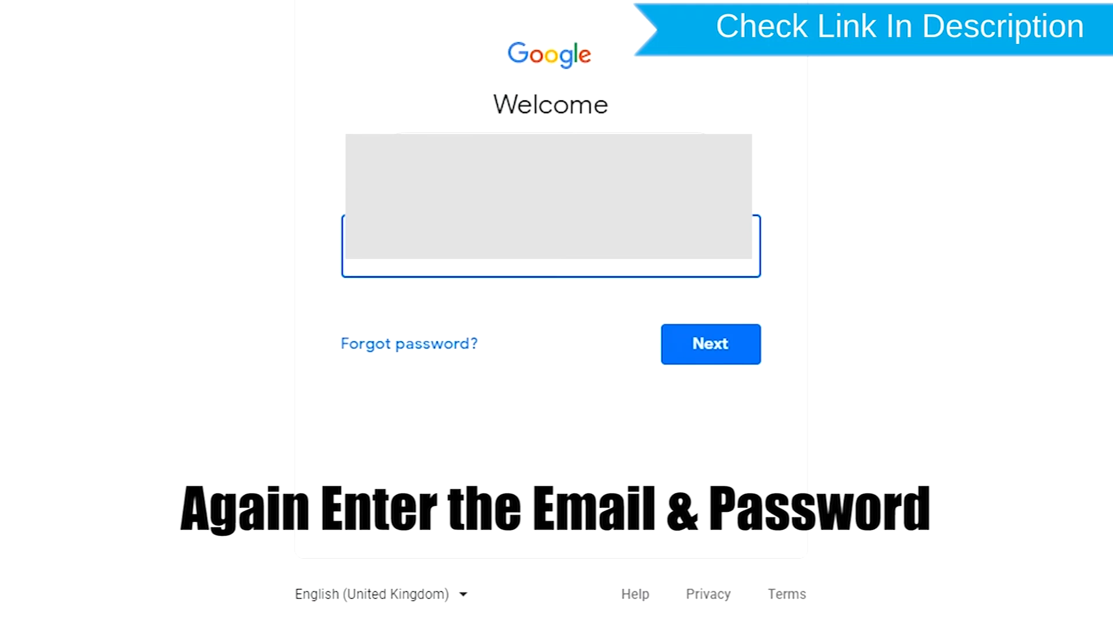
pyautogui.press('Return')
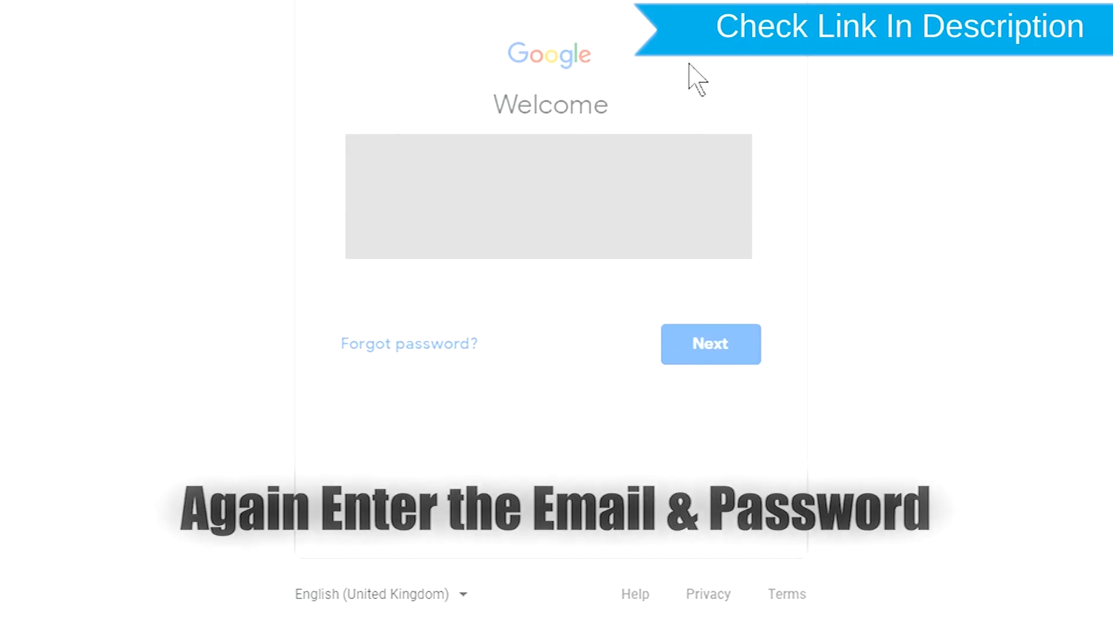